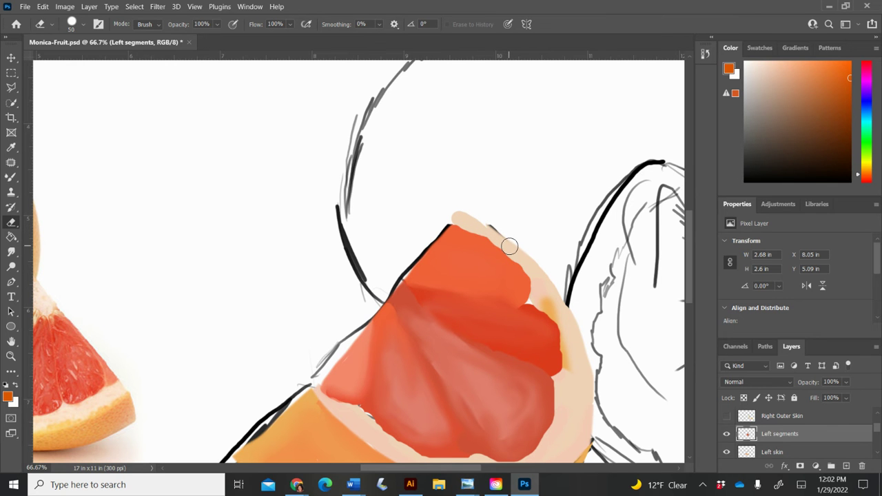
Erase the wavy bumps along the top segment's outer edge on the Left segments layer, enlarging the eraser to 175 px
{"action": "key", "text": "ctrl+plus"}
{"action": "key", "text": "ctrl+plus"}
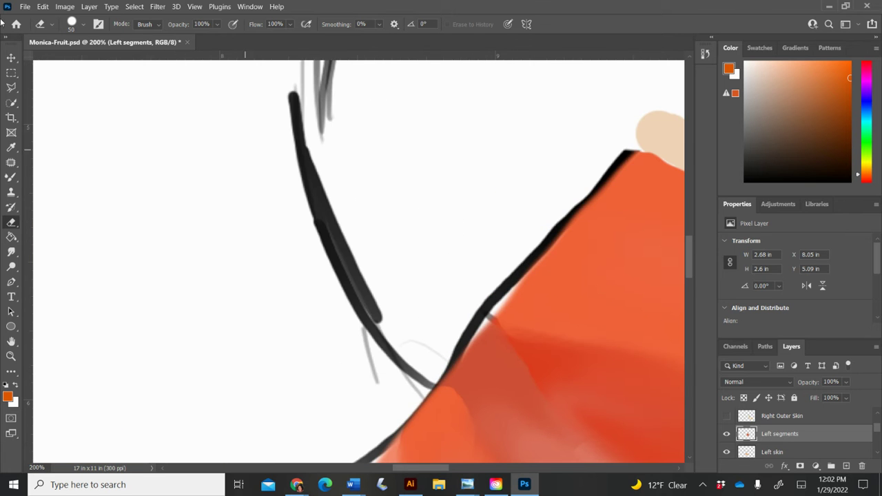
{"action": "left_click", "coordinate": [70, 27]}
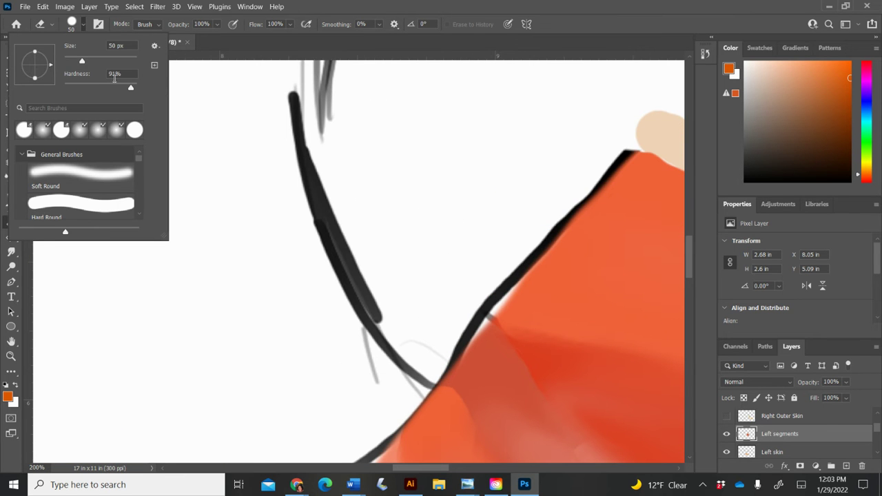
{"action": "key", "text": "Escape"}
{"action": "scroll", "coordinate": [377, 234], "scroll_direction": "left", "scroll_amount": 3}
{"action": "scroll", "coordinate": [377, 234], "scroll_direction": "right", "scroll_amount": 8}
{"action": "scroll", "coordinate": [377, 235], "scroll_direction": "right", "scroll_amount": 5}
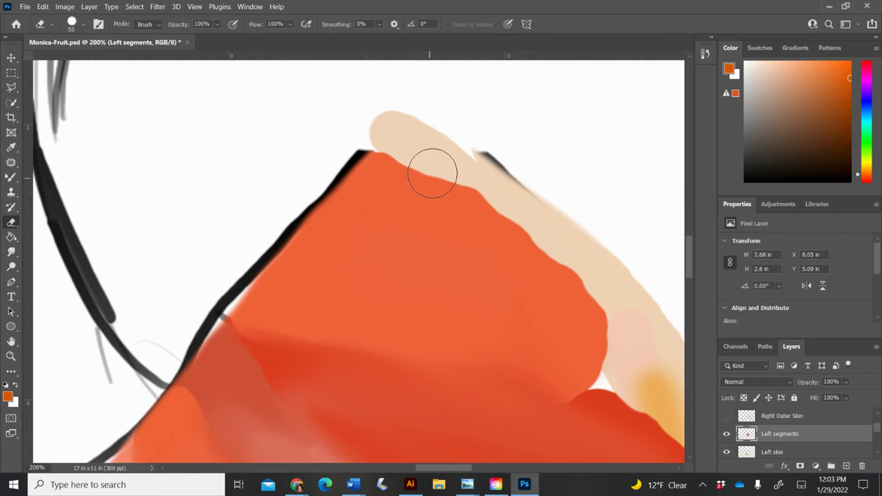
{"action": "key", "text": "bracketright"}
{"action": "key", "text": "bracketright"}
{"action": "key", "text": "bracketright"}
{"action": "key", "text": "bracketright"}
{"action": "key", "text": "bracketright"}
{"action": "key", "text": "bracketright"}
{"action": "key", "text": "bracketright"}
{"action": "key", "text": "bracketright"}
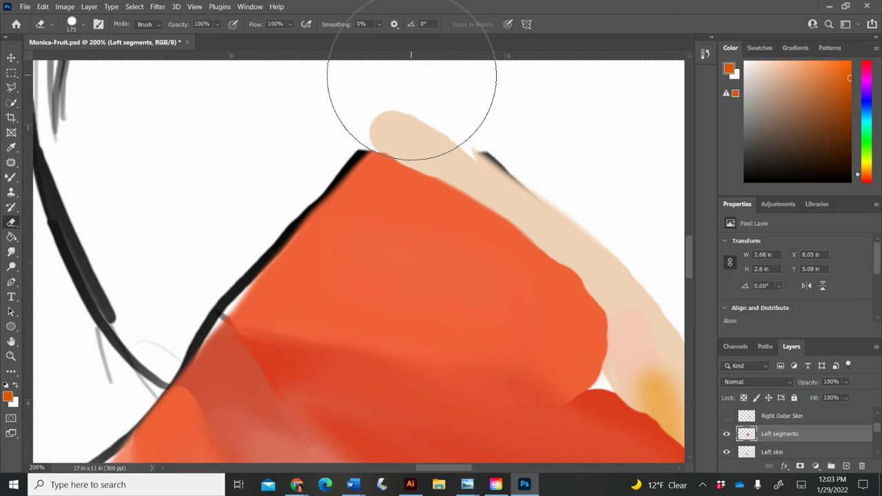
Compare the painted left wedge with the grapefruit reference photo
{"action": "scroll", "coordinate": [411, 77], "scroll_direction": "down", "scroll_amount": 4}
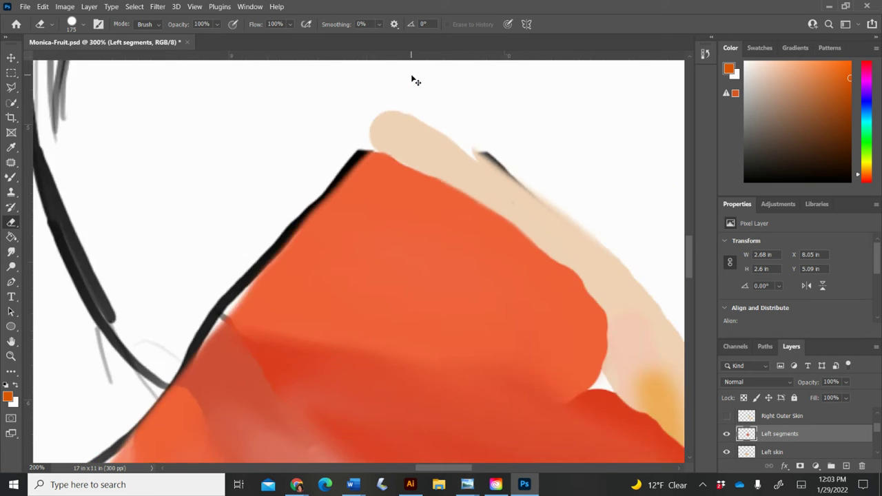
{"action": "scroll", "coordinate": [412, 81], "scroll_direction": "down", "scroll_amount": 3}
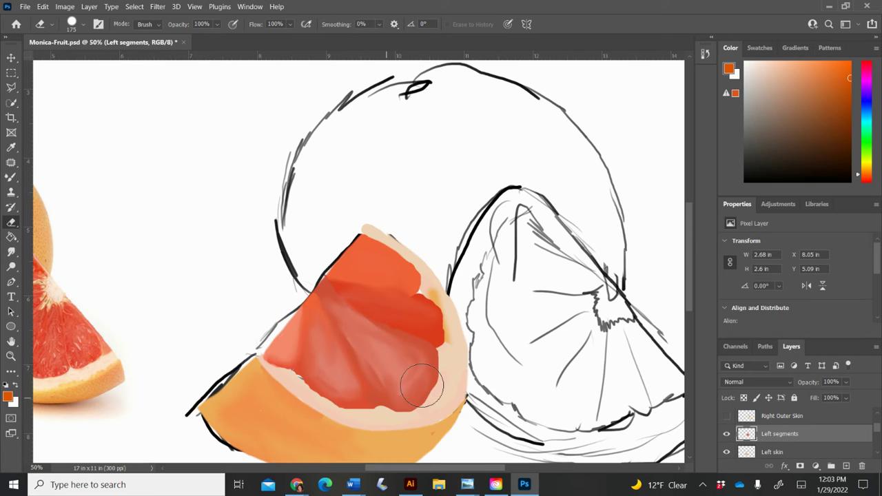
{"action": "scroll", "coordinate": [279, 371], "scroll_direction": "down", "scroll_amount": 1}
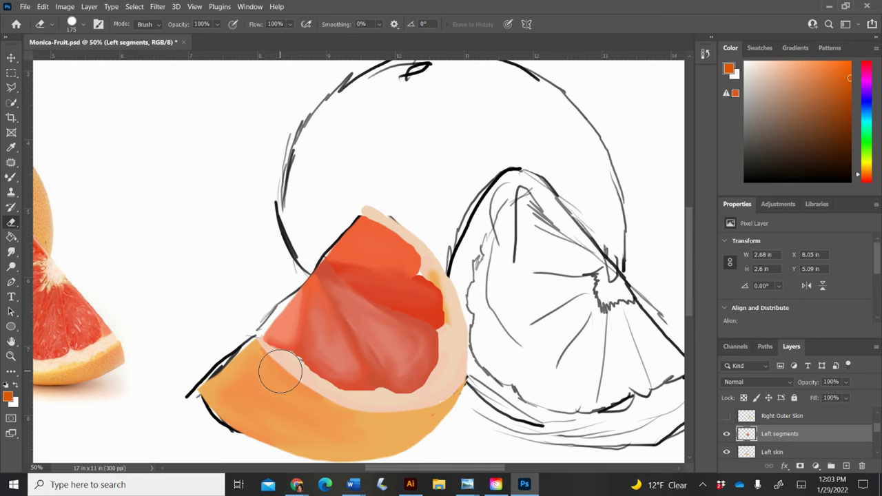
{"action": "scroll", "coordinate": [166, 266], "scroll_direction": "right", "scroll_amount": 3}
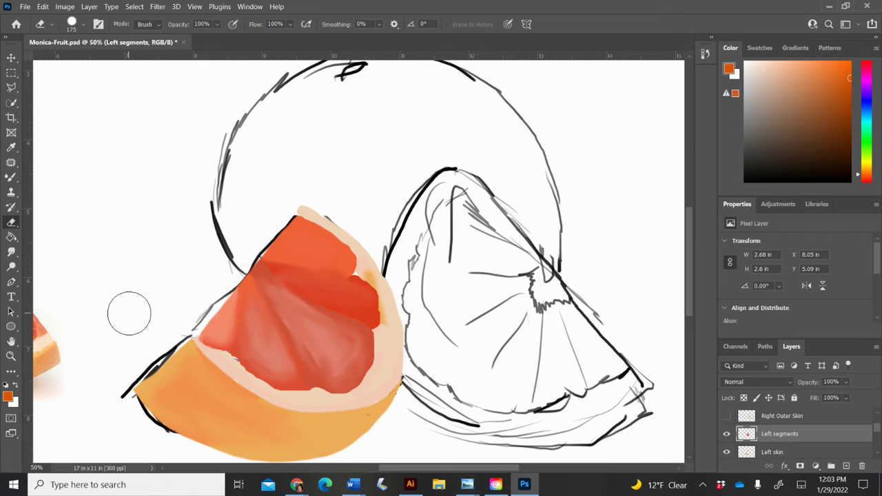
{"action": "scroll", "coordinate": [128, 311], "scroll_direction": "left", "scroll_amount": 3}
{"action": "scroll", "coordinate": [129, 314], "scroll_direction": "down", "scroll_amount": 3}
{"action": "scroll", "coordinate": [129, 314], "scroll_direction": "left", "scroll_amount": 2}
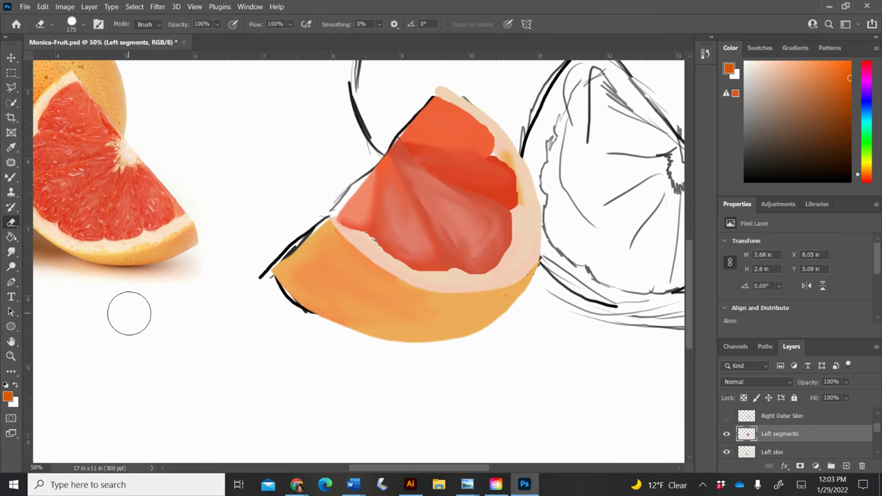
{"action": "scroll", "coordinate": [129, 314], "scroll_direction": "left", "scroll_amount": 7}
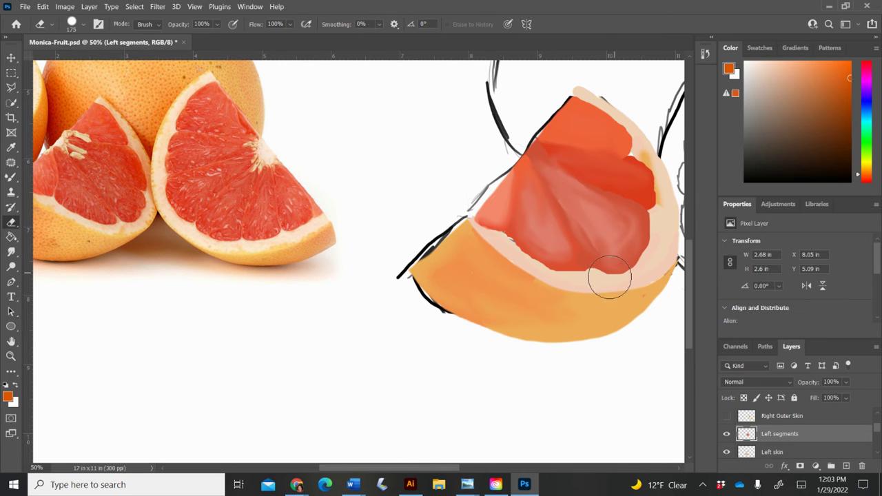
Inspect the inner skin beneath the flesh by temporarily hiding the Left segments and Left skin layers
{"action": "left_click", "coordinate": [726, 434]}
{"action": "left_click", "coordinate": [729, 455]}
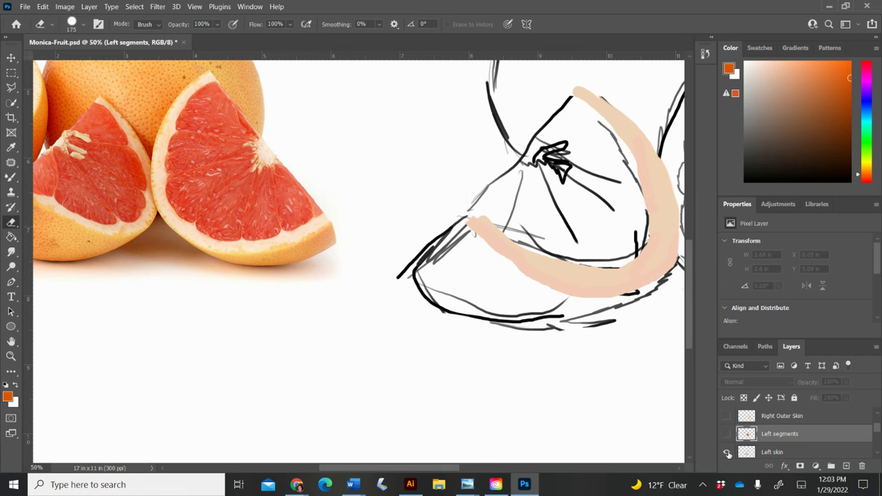
{"action": "left_click", "coordinate": [728, 453]}
{"action": "left_click", "coordinate": [727, 435]}
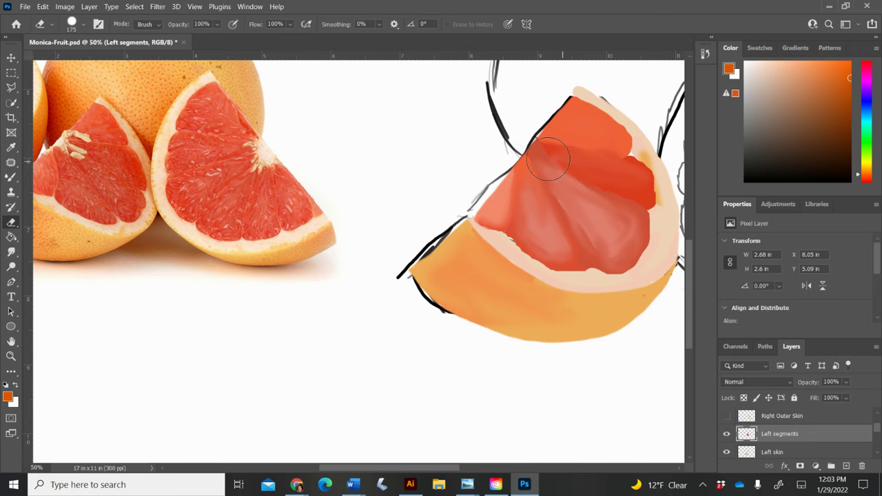
Open the Liquify filter for the Left segments layer at 50% zoom with the Forward Warp tool
{"action": "left_click", "coordinate": [158, 7]}
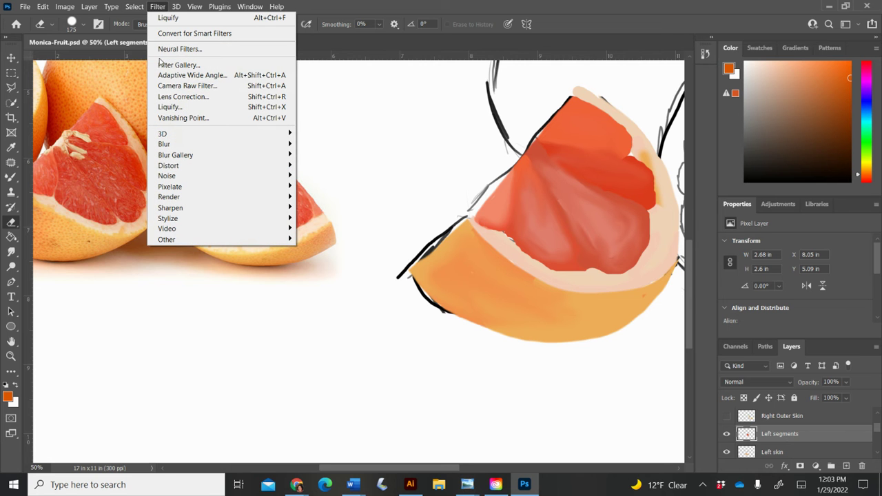
{"action": "left_click", "coordinate": [165, 106]}
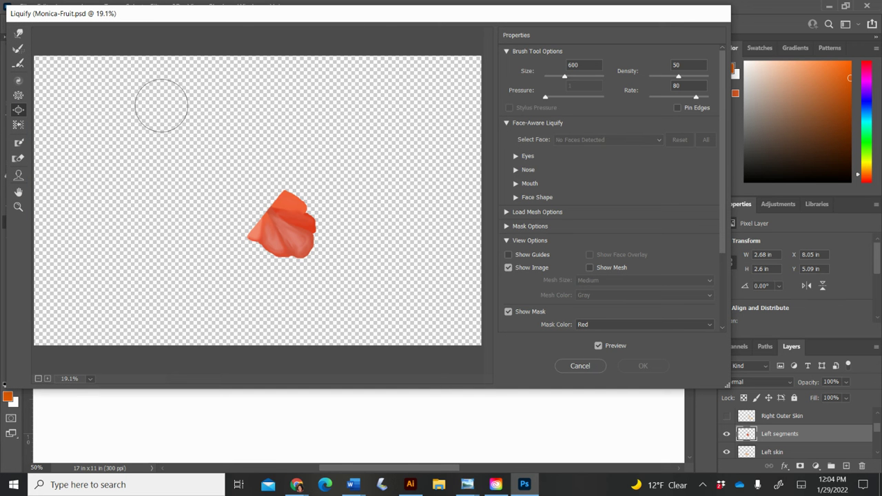
{"action": "left_click", "coordinate": [161, 105], "text": "ctrl"}
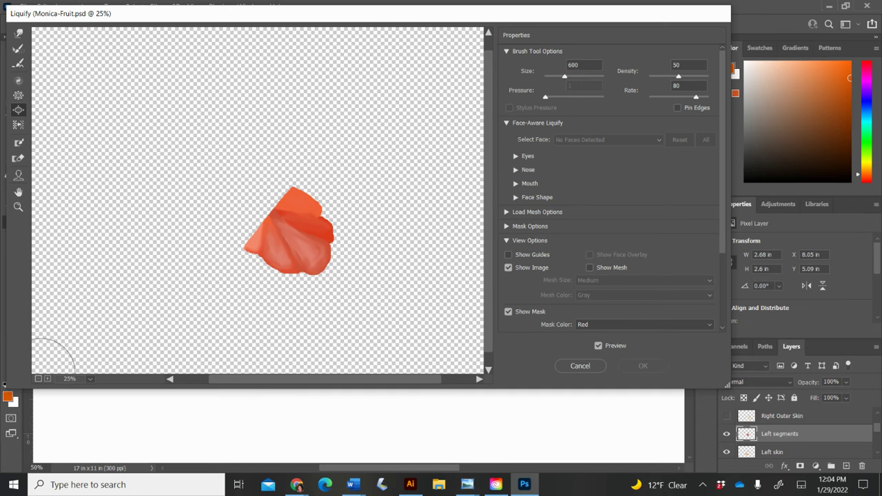
{"action": "left_click", "coordinate": [48, 379]}
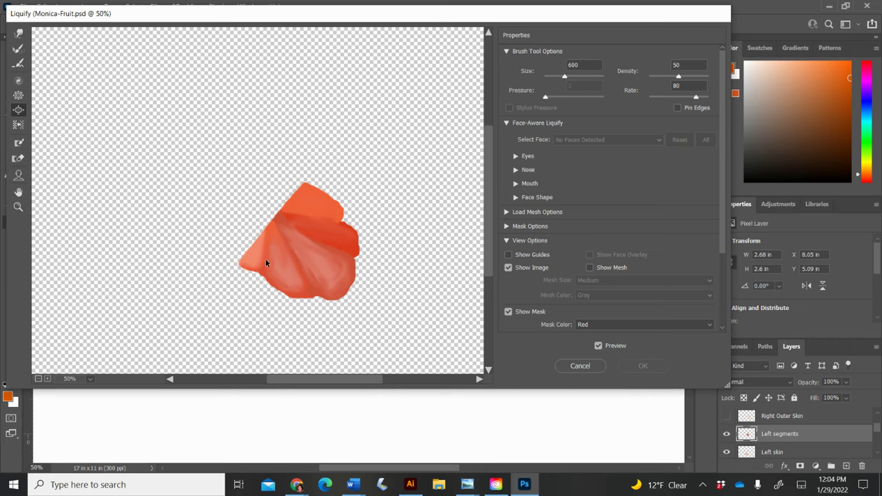
{"action": "left_click", "coordinate": [19, 33]}
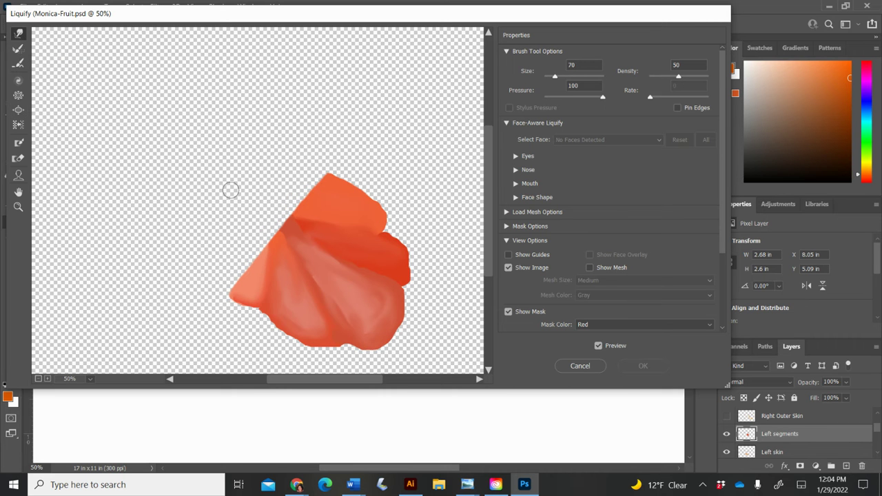
Set the Forward Warp brush size to 200 and push the lower-left segment's bottom edge outward into a rounder curve
{"action": "key", "text": "bracketright"}
{"action": "key", "text": "bracketright"}
{"action": "key", "text": "bracketright"}
{"action": "key", "text": "bracketright"}
{"action": "key", "text": "bracketright"}
{"action": "key", "text": "bracketright"}
{"action": "mouse_move", "coordinate": [289, 318]}
{"action": "left_mouse_down"}
{"action": "mouse_move", "coordinate": [296, 325]}
{"action": "mouse_move", "coordinate": [281, 311]}
{"action": "mouse_move", "coordinate": [272, 319]}
{"action": "mouse_move", "coordinate": [252, 293]}
{"action": "mouse_move", "coordinate": [243, 298]}
{"action": "mouse_move", "coordinate": [293, 323]}
{"action": "mouse_move", "coordinate": [275, 334]}
{"action": "mouse_move", "coordinate": [318, 342]}
{"action": "mouse_move", "coordinate": [319, 350]}
{"action": "left_mouse_up"}
Try warping the light inner flesh toward the point where the segments meet
{"action": "mouse_move", "coordinate": [360, 237]}
{"action": "left_mouse_down"}
{"action": "mouse_move", "coordinate": [297, 257]}
{"action": "mouse_move", "coordinate": [350, 261]}
{"action": "mouse_move", "coordinate": [308, 288]}
{"action": "left_mouse_up"}
{"action": "key", "text": "ctrl+alt+z"}
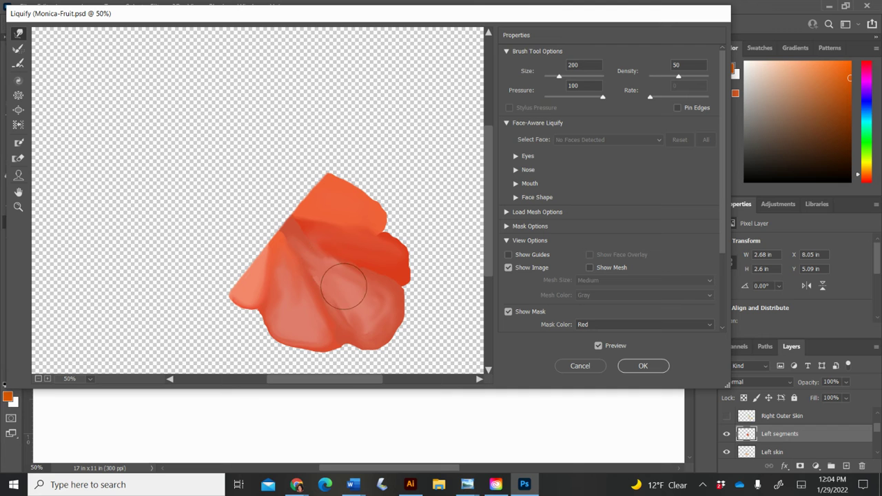
{"action": "left_click_drag", "start_coordinate": [314, 255], "coordinate": [292, 237]}
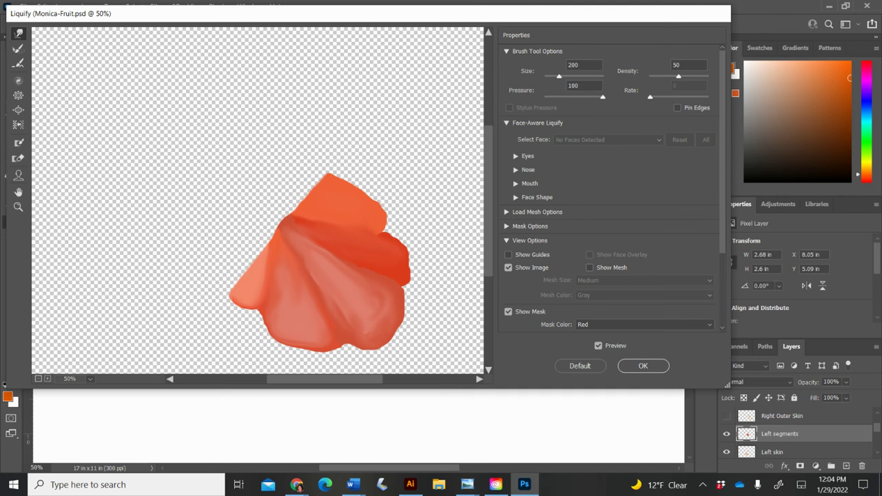
{"action": "key", "text": "ctrl+alt+z"}
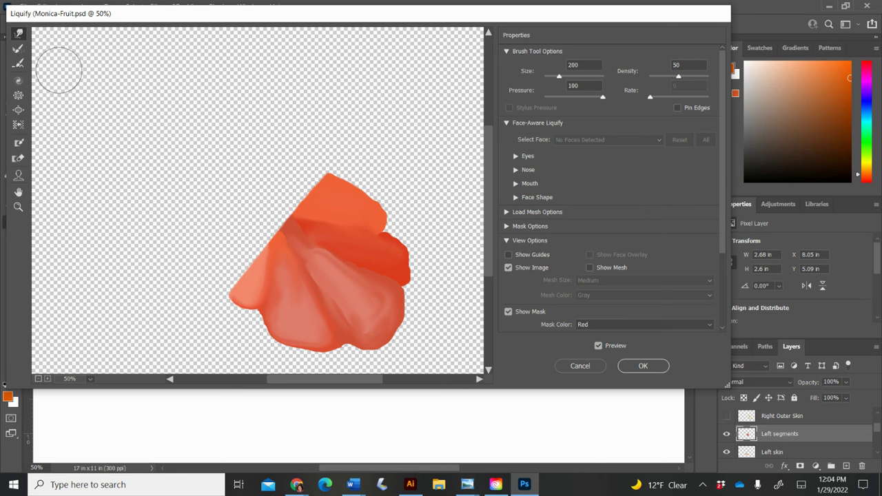
Try bloating the right-hand segments at brush size 600 and puckering the lower-left segment at size 500, then undo these distortions
{"action": "left_click", "coordinate": [18, 109]}
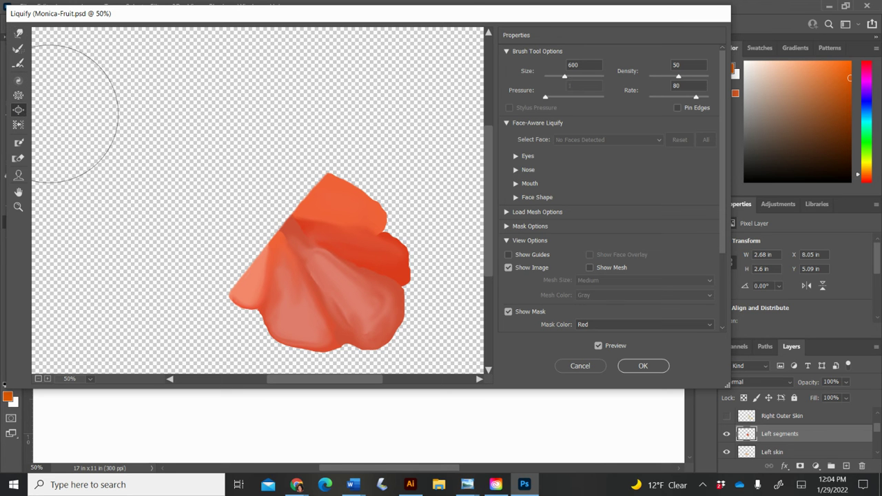
{"action": "left_click_drag", "start_coordinate": [338, 262], "coordinate": [375, 294]}
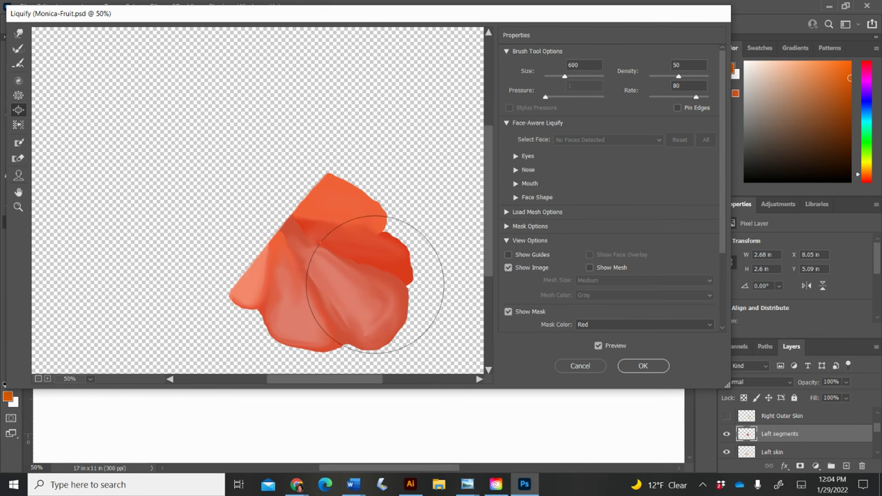
{"action": "mouse_move", "coordinate": [373, 244]}
{"action": "left_mouse_down"}
{"action": "mouse_move", "coordinate": [359, 233]}
{"action": "mouse_move", "coordinate": [364, 183]}
{"action": "mouse_move", "coordinate": [364, 200]}
{"action": "left_mouse_up"}
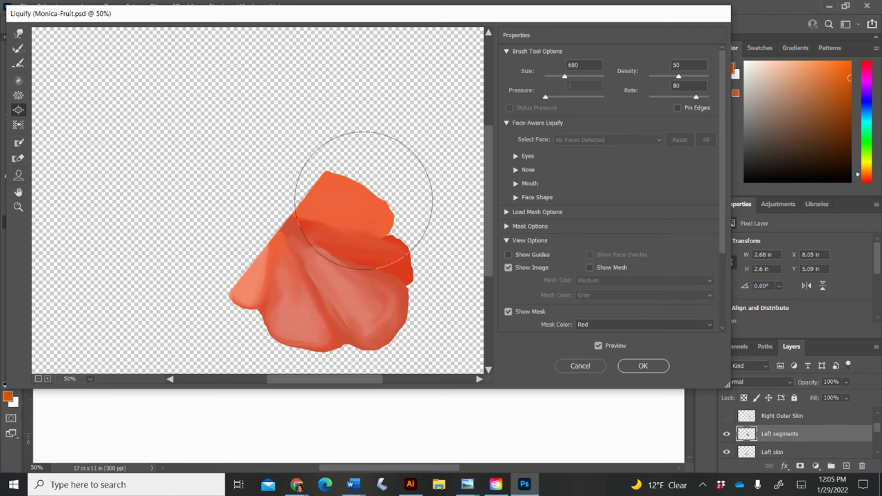
{"action": "left_click", "coordinate": [19, 95]}
{"action": "mouse_move", "coordinate": [302, 333]}
{"action": "left_mouse_down"}
{"action": "mouse_move", "coordinate": [298, 304]}
{"action": "mouse_move", "coordinate": [281, 338]}
{"action": "left_mouse_up"}
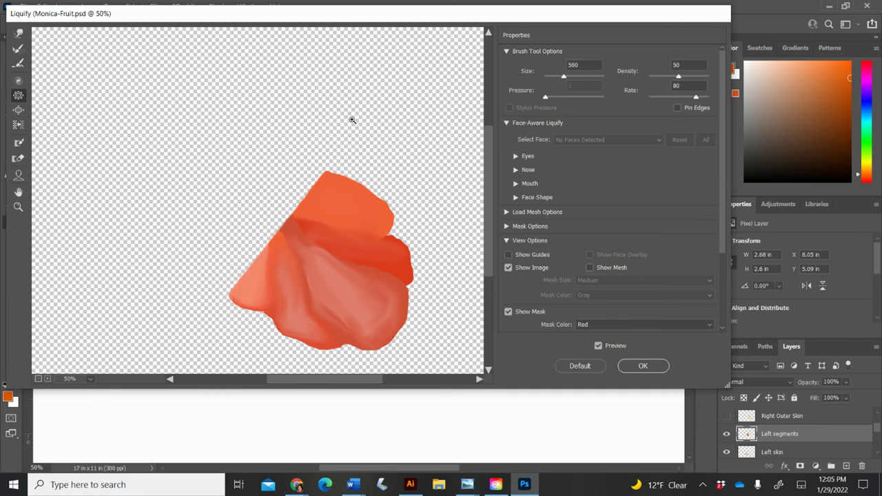
{"action": "key", "text": "ctrl+alt+z"}
{"action": "key", "text": "ctrl+alt+z"}
{"action": "key", "text": "ctrl+alt+z"}
{"action": "key", "text": "ctrl+alt+z"}
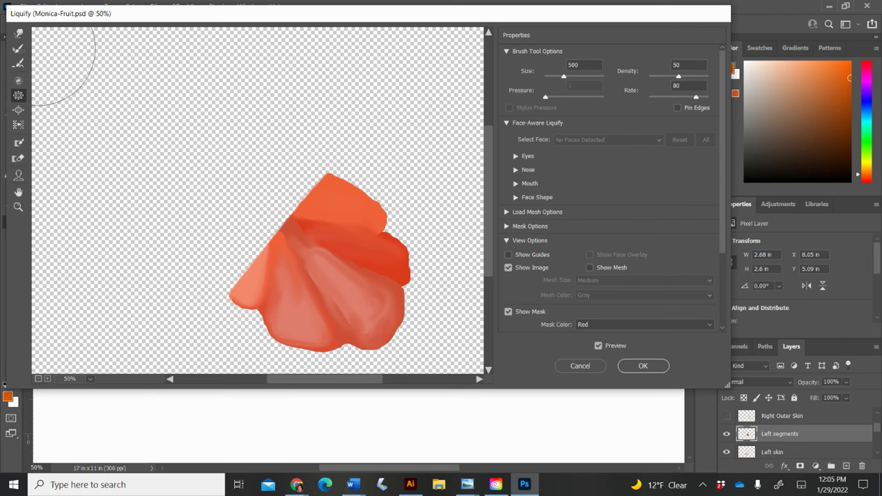
Round the outer edges of the middle-right and top segments with Forward Warp at size 200 and apply the Liquify changes
{"action": "left_click", "coordinate": [18, 34]}
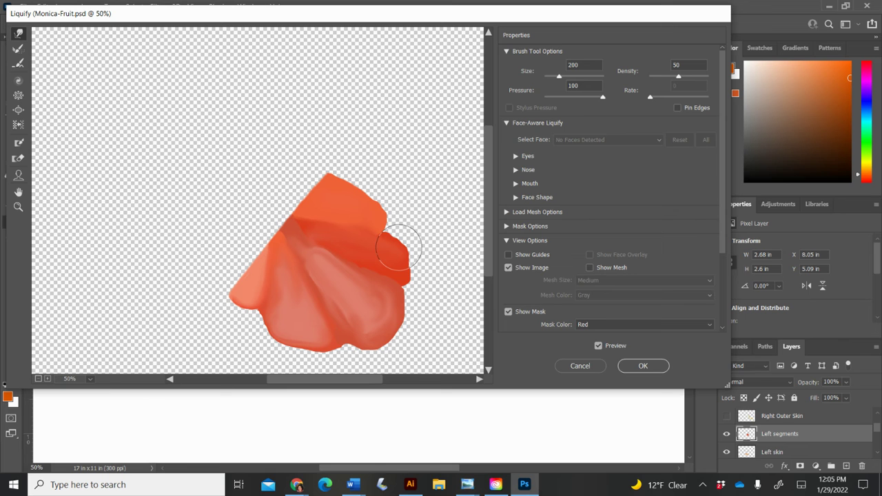
{"action": "mouse_move", "coordinate": [399, 245]}
{"action": "left_mouse_down"}
{"action": "mouse_move", "coordinate": [400, 255]}
{"action": "mouse_move", "coordinate": [398, 247]}
{"action": "left_mouse_up"}
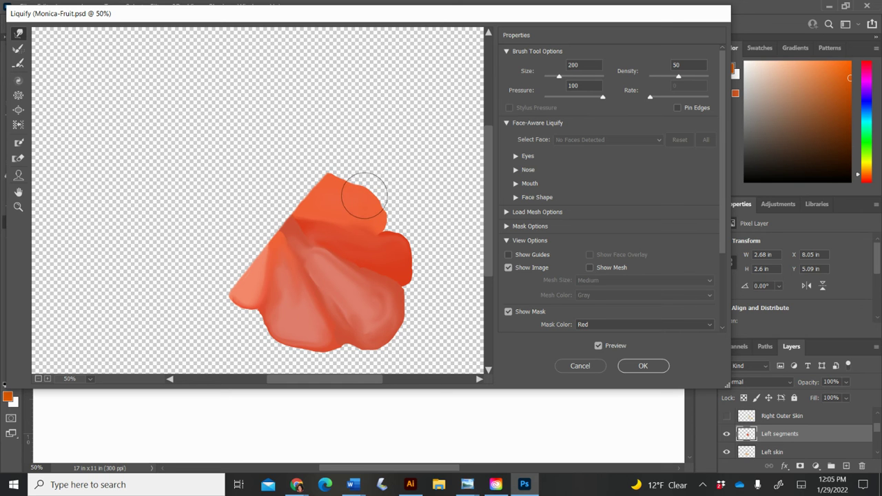
{"action": "left_click_drag", "start_coordinate": [351, 192], "coordinate": [344, 171]}
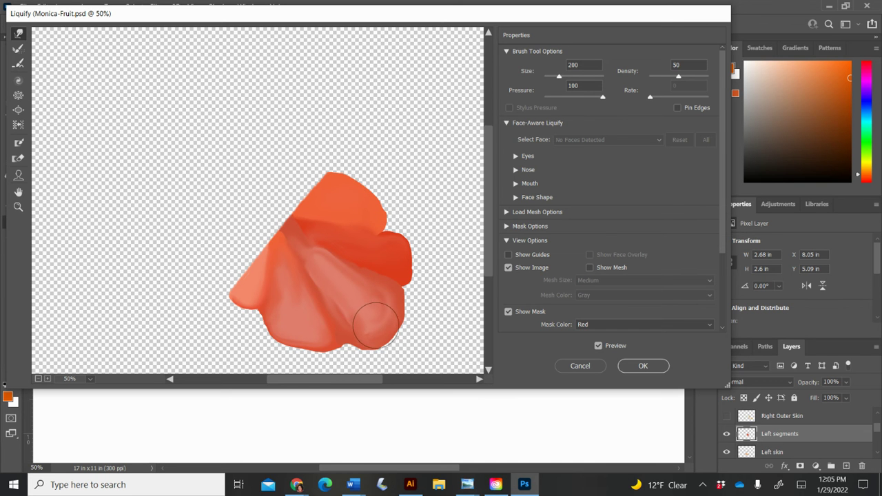
{"action": "left_click", "coordinate": [644, 366]}
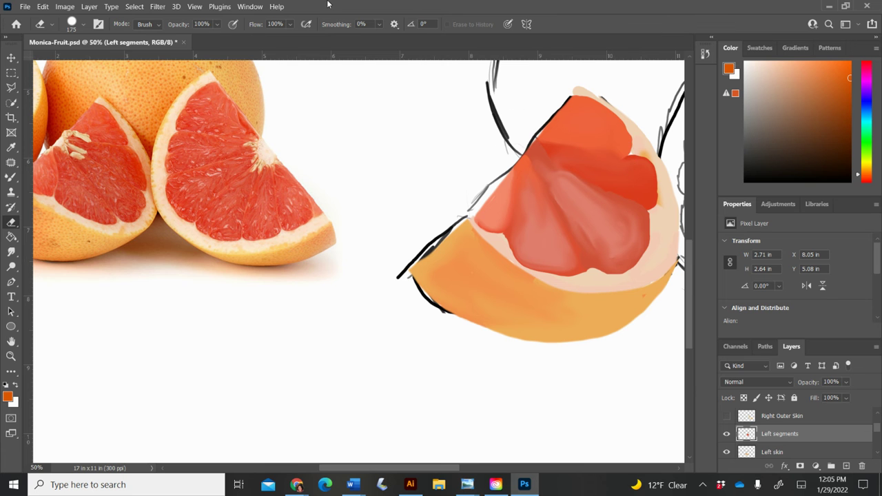
Liquify the Left segments layer again, pushing the top segment's right edge outward, and apply the result
{"action": "left_click", "coordinate": [158, 7]}
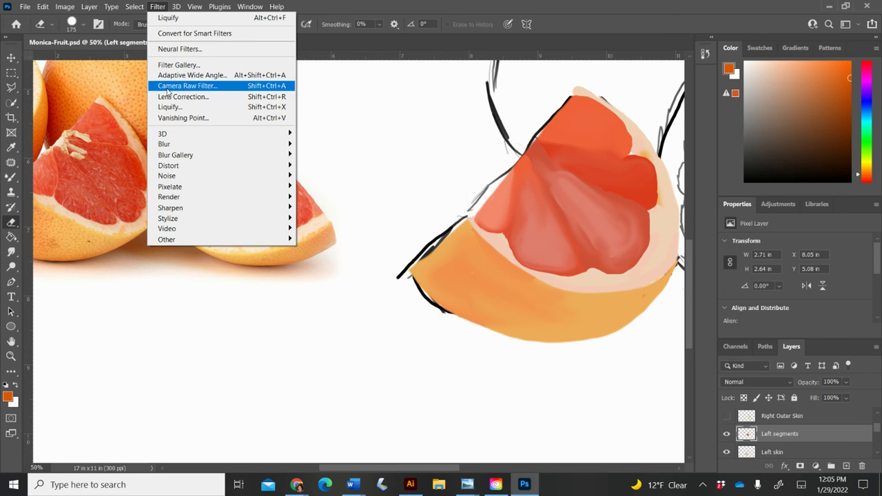
{"action": "left_click", "coordinate": [166, 108]}
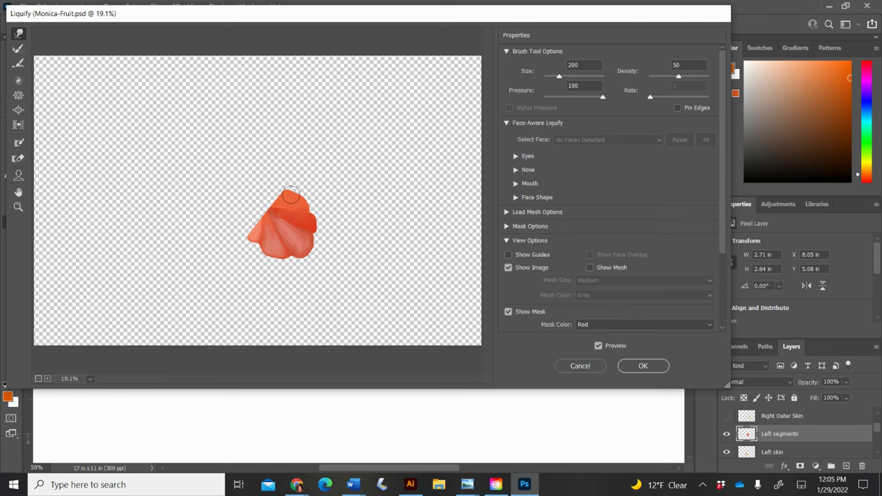
{"action": "left_click", "coordinate": [642, 366]}
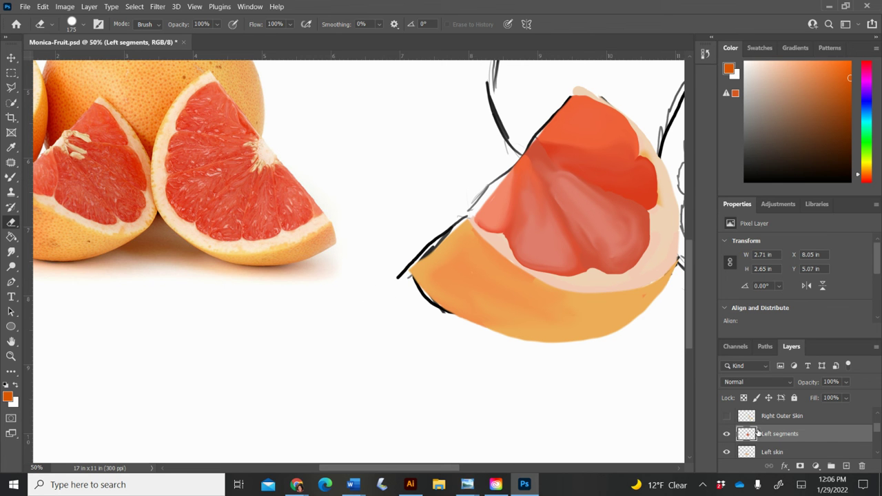
Make the Back Grapefruit layer visible behind the left wedge
{"action": "scroll", "coordinate": [758, 432], "scroll_direction": "down", "scroll_amount": 3}
{"action": "left_click", "coordinate": [759, 432]}
{"action": "scroll", "coordinate": [760, 414], "scroll_direction": "up", "scroll_amount": 2}
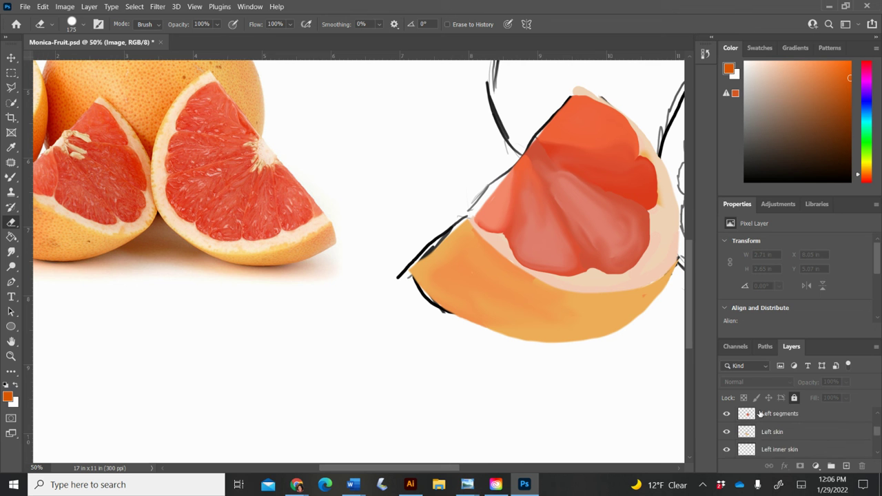
{"action": "scroll", "coordinate": [763, 448], "scroll_direction": "down", "scroll_amount": 1}
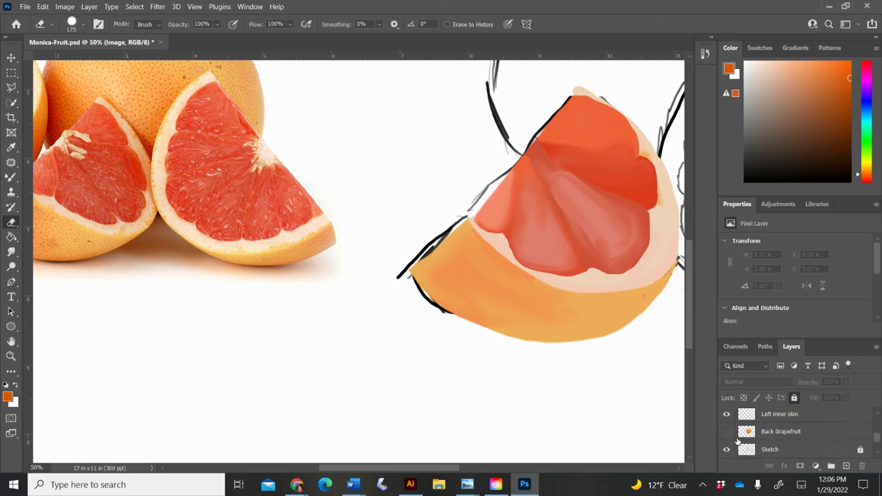
{"action": "left_click", "coordinate": [727, 433]}
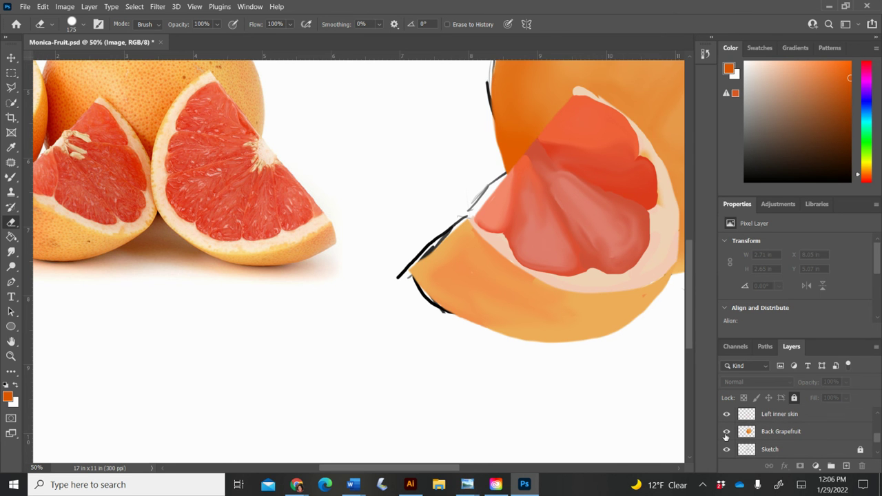
Select the Back Grapefruit layer and open it in the Liquify filter
{"action": "key", "text": "ctrl+minus"}
{"action": "key", "text": "ctrl+minus"}
{"action": "key", "text": "ctrl+minus"}
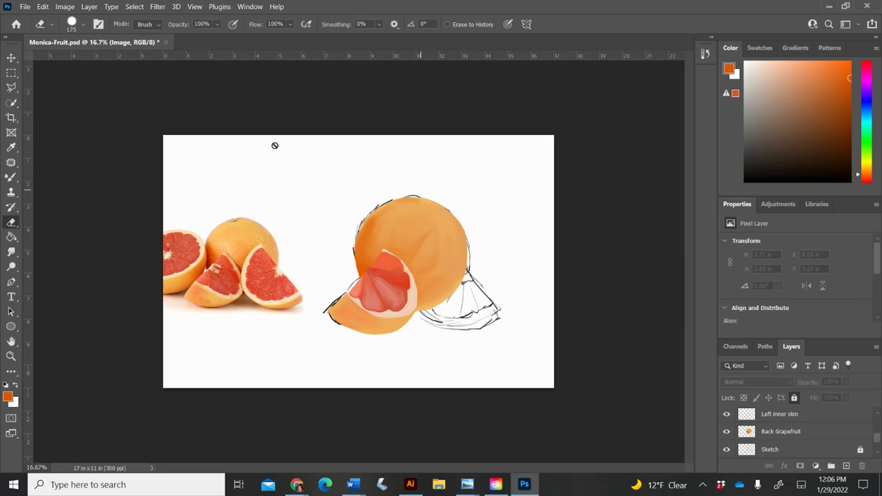
{"action": "left_click", "coordinate": [784, 432]}
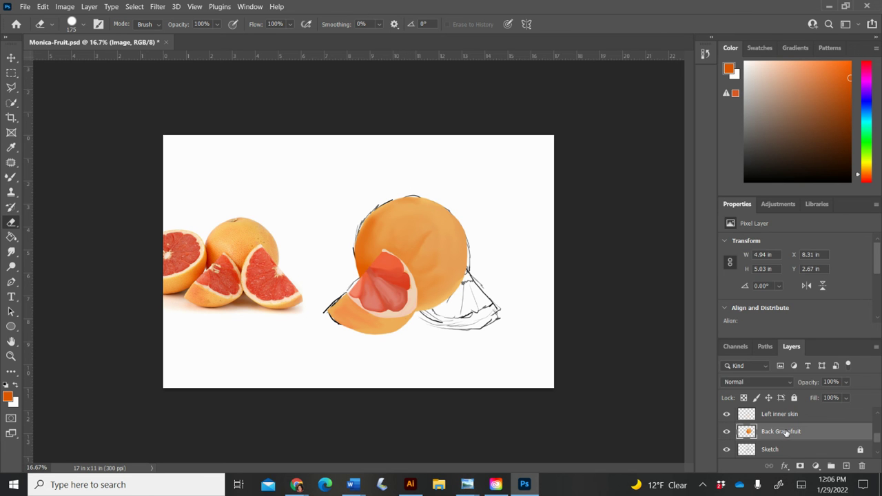
{"action": "left_click", "coordinate": [157, 7]}
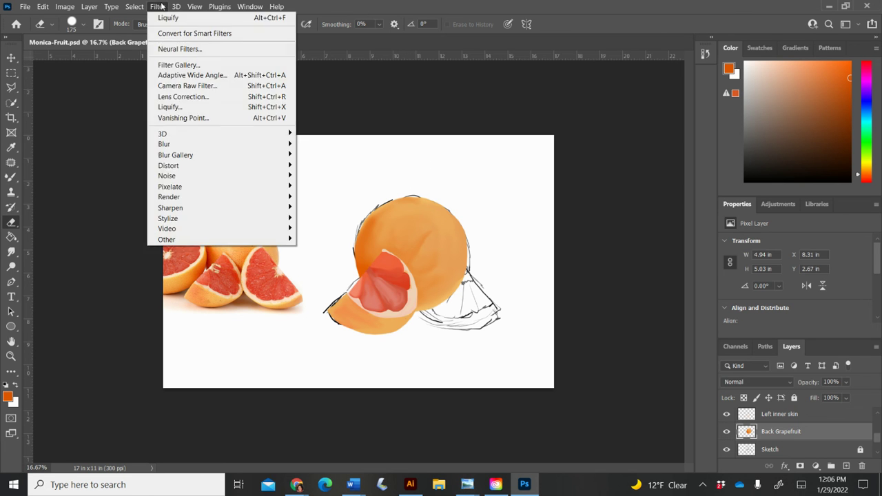
{"action": "left_click", "coordinate": [163, 108]}
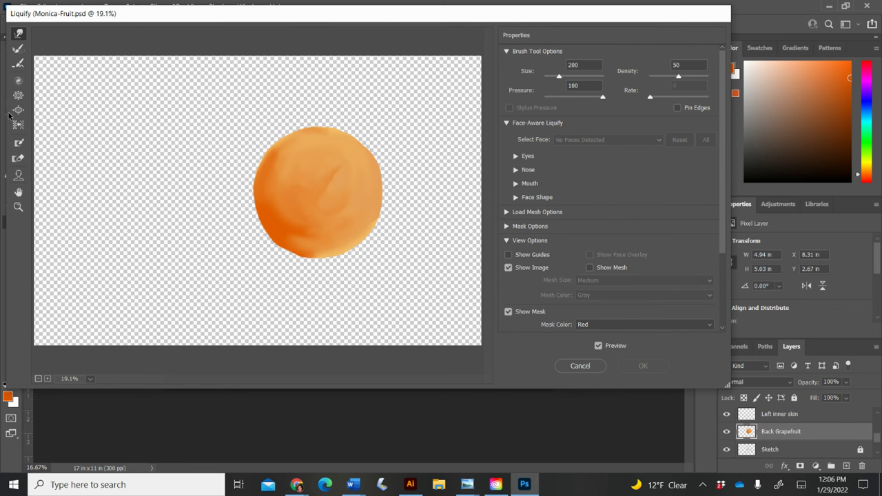
Bloat the whole orange grapefruit from its centre using the Bloat tool at brush size 1700
{"action": "left_click", "coordinate": [15, 112]}
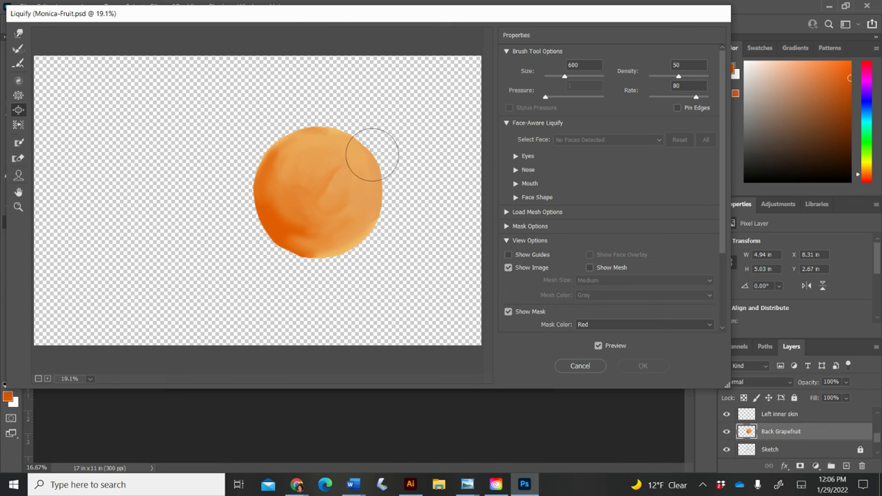
{"action": "key", "text": "bracketright"}
{"action": "key", "text": "bracketright"}
{"action": "key", "text": "bracketright"}
{"action": "key", "text": "bracketright"}
{"action": "key", "text": "bracketright"}
{"action": "key", "text": "bracketright"}
{"action": "key", "text": "bracketright"}
{"action": "key", "text": "bracketright"}
{"action": "key", "text": "bracketright"}
{"action": "key", "text": "bracketright"}
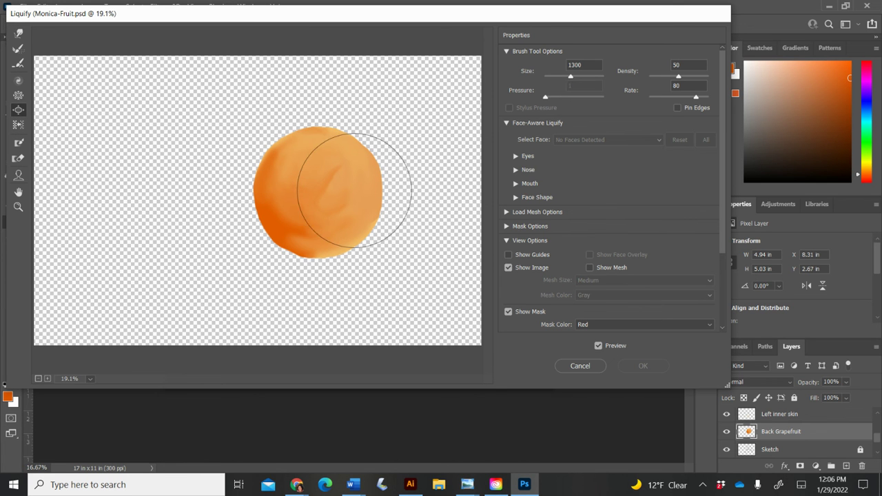
{"action": "key", "text": "bracketright"}
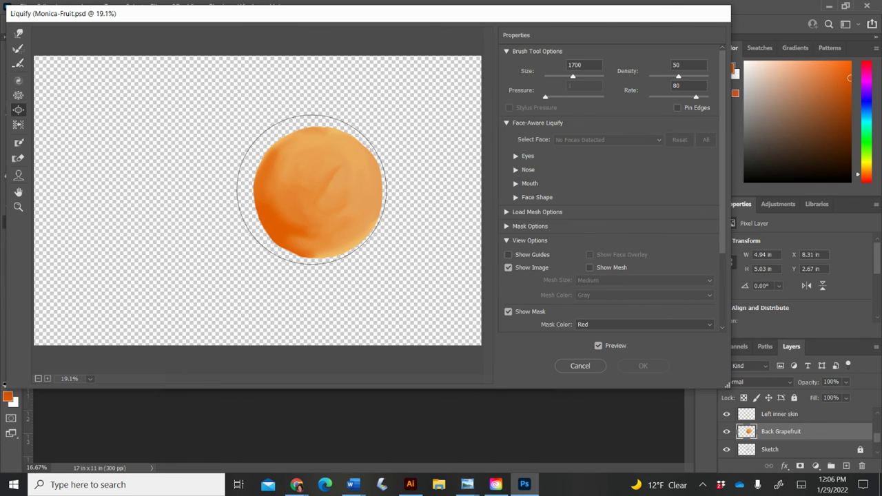
{"action": "left_click", "coordinate": [314, 193]}
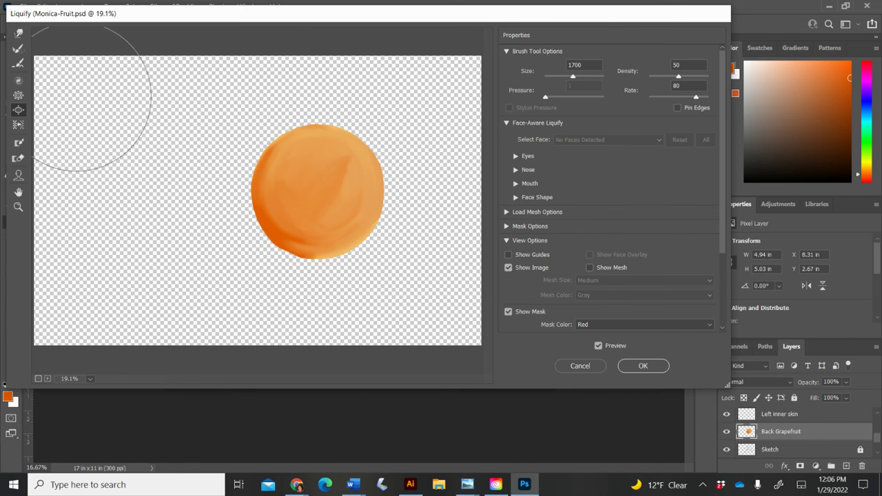
Apply the Liquify changes to the back grapefruit and save the document
{"action": "left_click", "coordinate": [18, 34]}
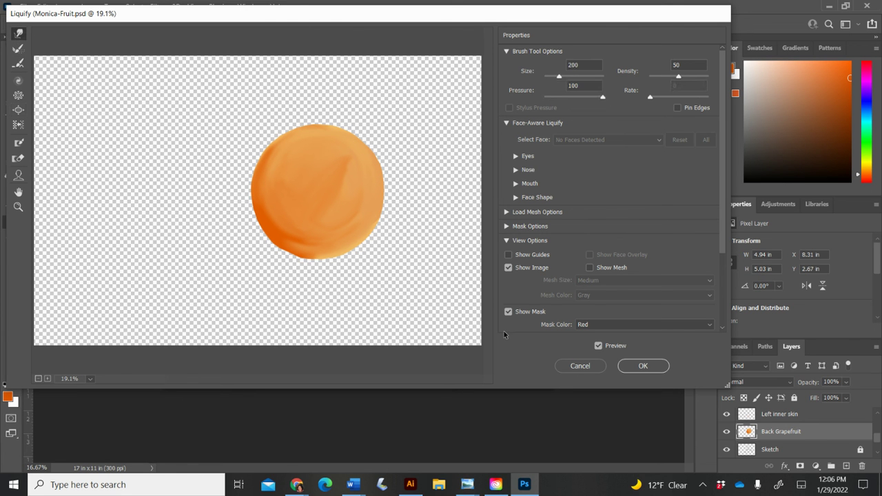
{"action": "left_click", "coordinate": [629, 367]}
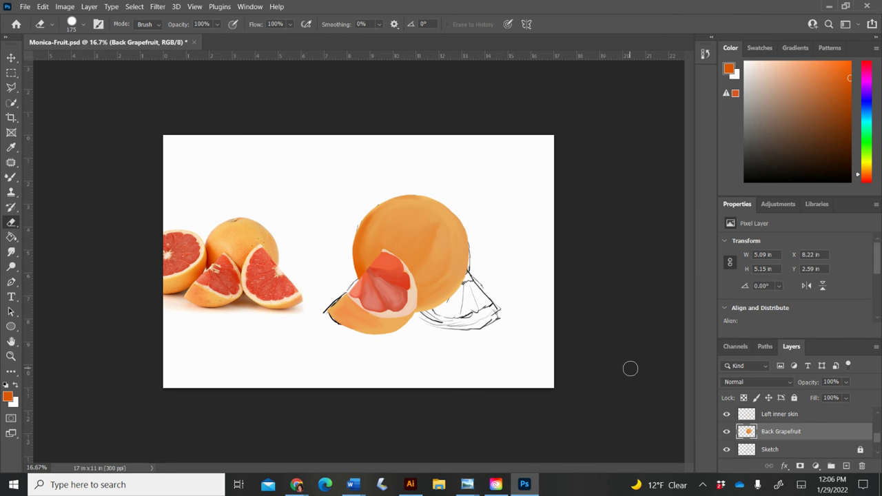
{"action": "key", "text": "ctrl+s"}
Examine the back grapefruit's left edge and the top of the wedge up close at 200% magnification
{"action": "scroll", "coordinate": [726, 433], "scroll_direction": "down", "scroll_amount": 2}
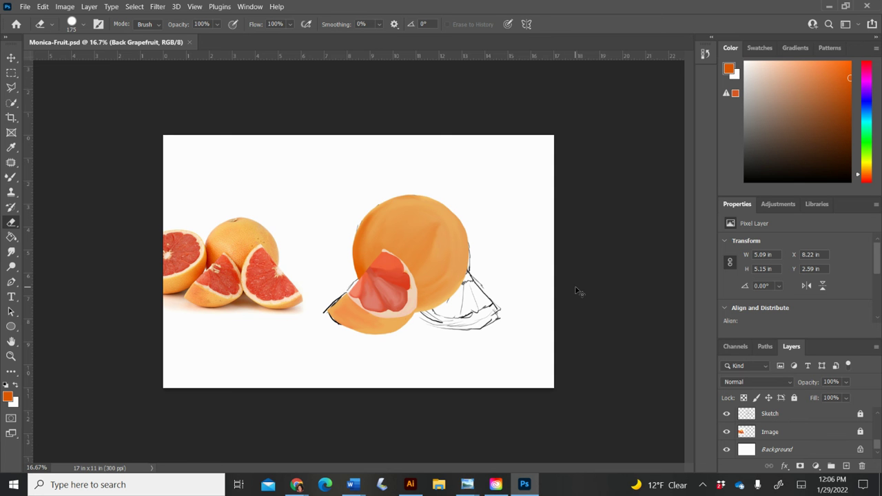
{"action": "key", "text": "ctrl+plus"}
{"action": "key", "text": "ctrl+plus"}
{"action": "key", "text": "ctrl+plus"}
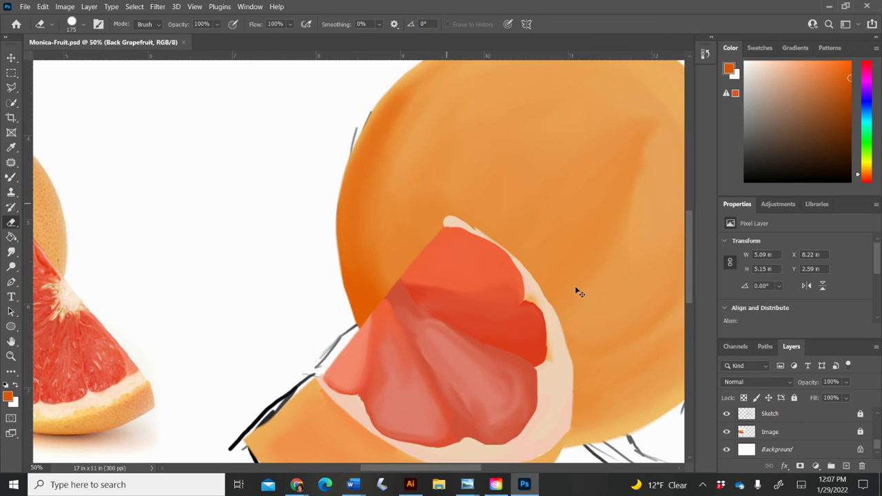
{"action": "key", "text": "ctrl+plus"}
{"action": "key", "text": "ctrl+plus"}
{"action": "key", "text": "ctrl+plus"}
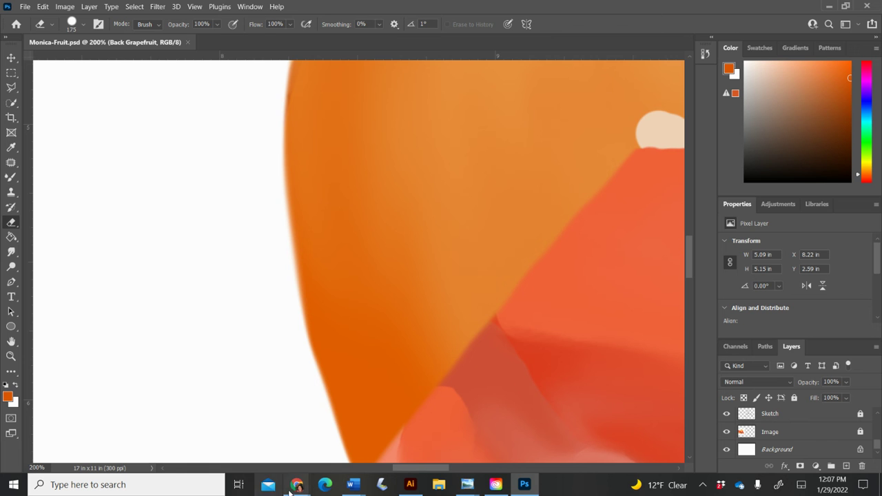
{"action": "mouse_move", "coordinate": [296, 486]}
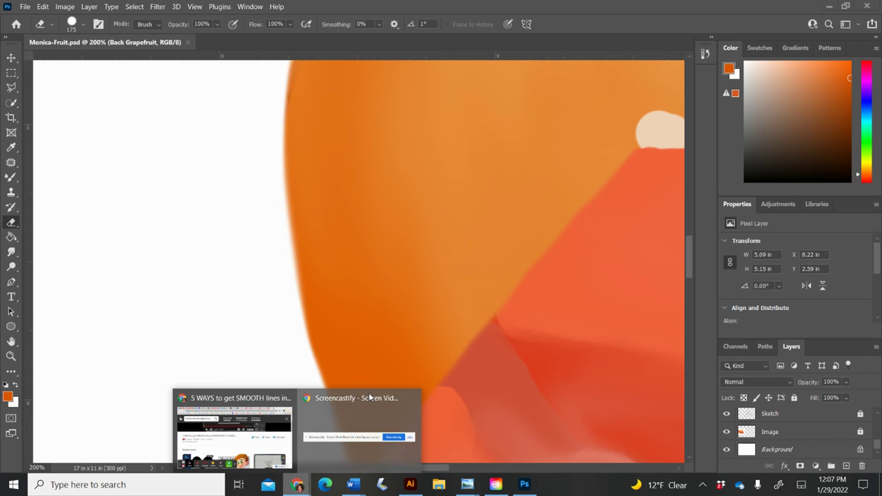